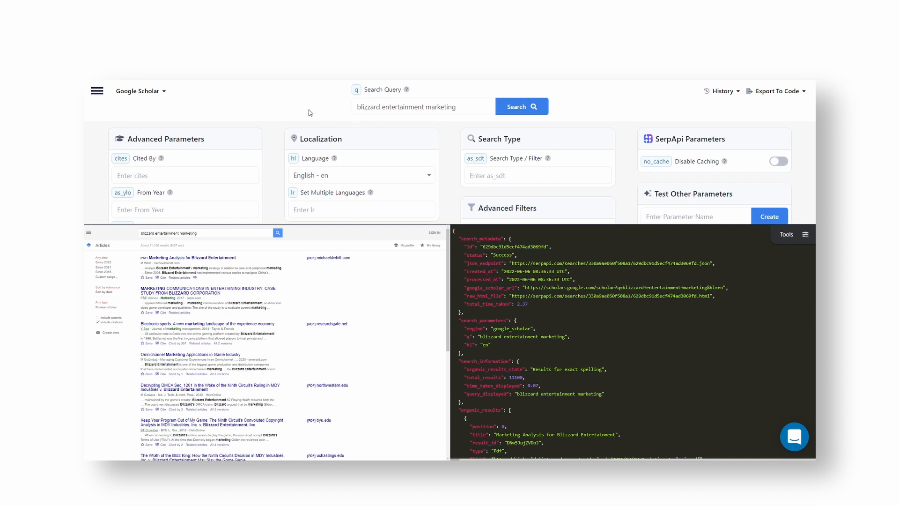
Check the engine list and query, then drag the results divider down to reveal all parameter panels.
click(159, 94)
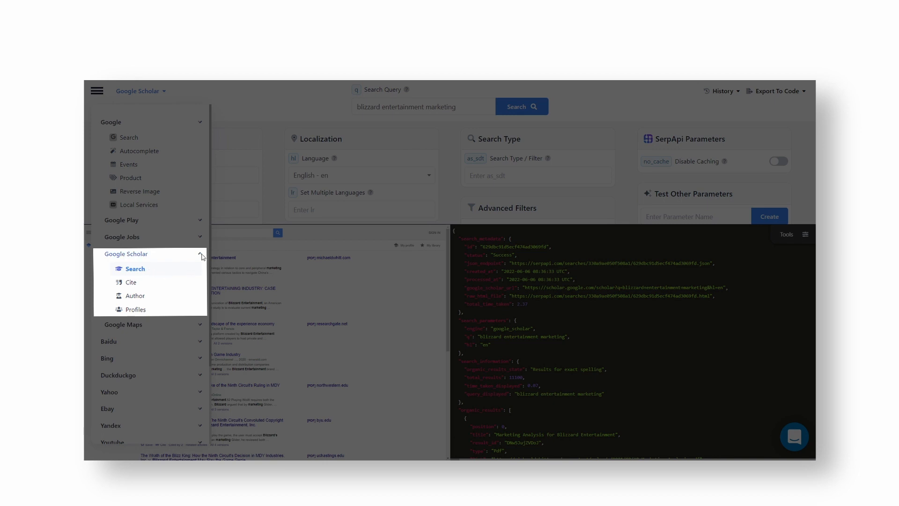
click(465, 110)
mouse_move(465, 110)
mouse_down()
mouse_move(350, 120)
mouse_move(458, 119)
mouse_up()
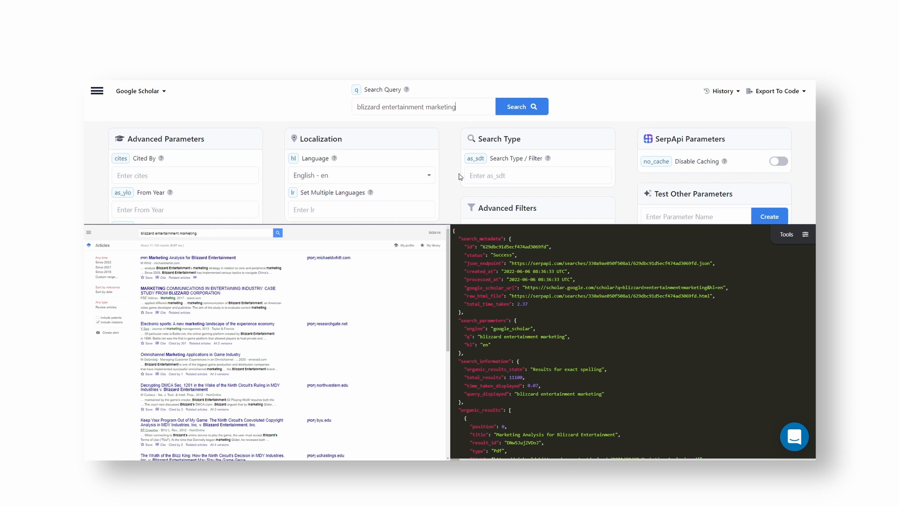
drag(453, 224, 461, 455)
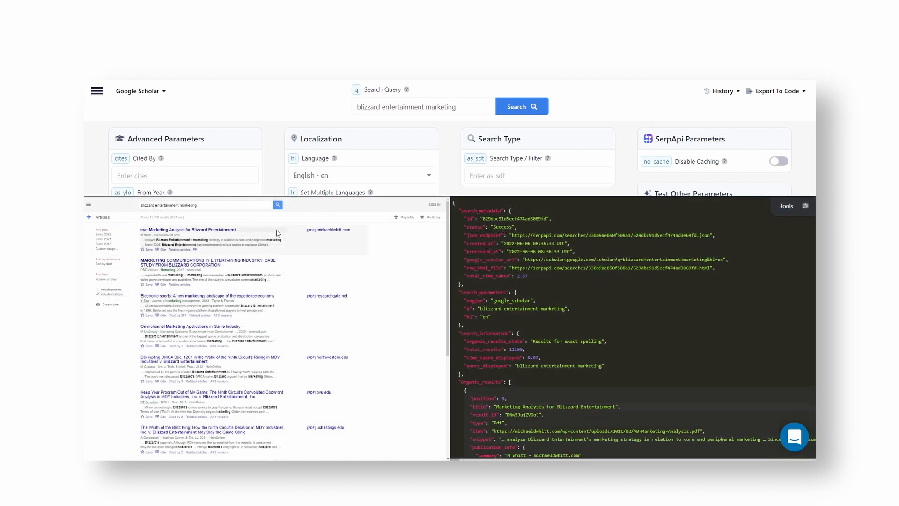
Jump from the first Scholar result to its entry in the JSON output.
click(296, 239)
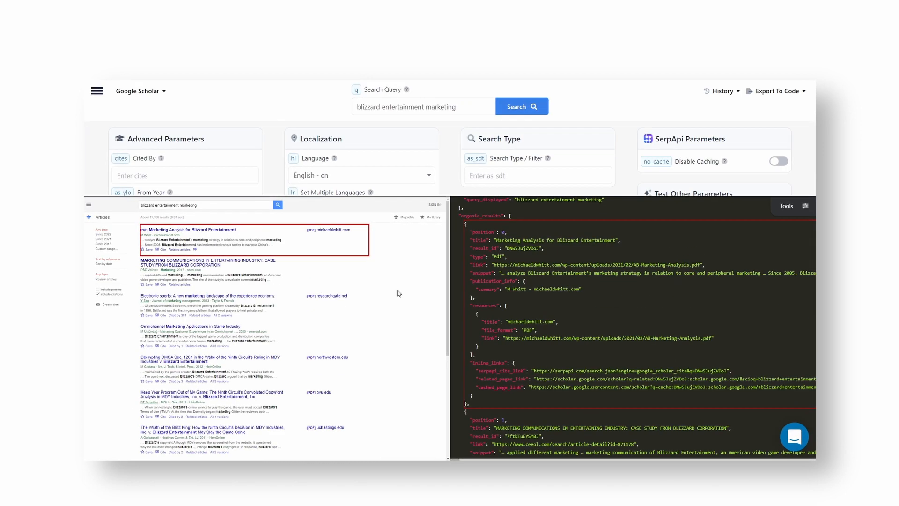
scroll(351, 397, down, 10)
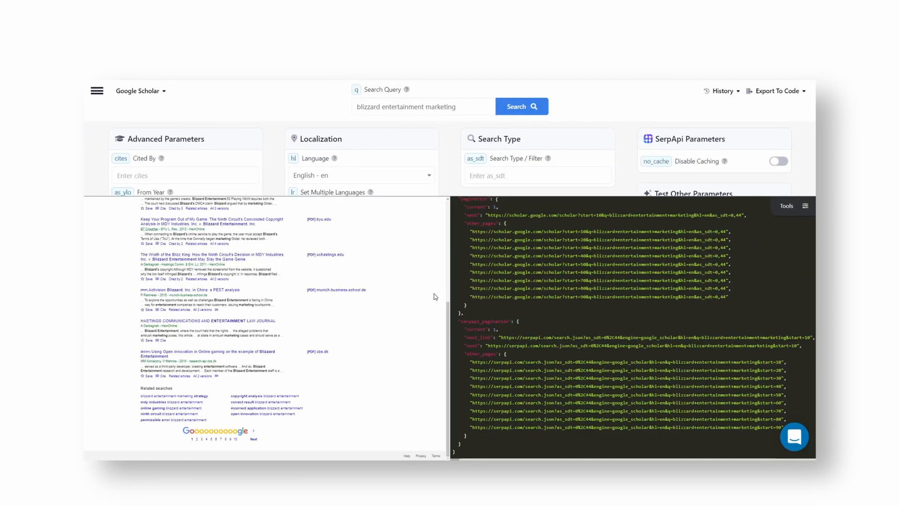
Point out the Export To Code option in the Playground header.
click(780, 94)
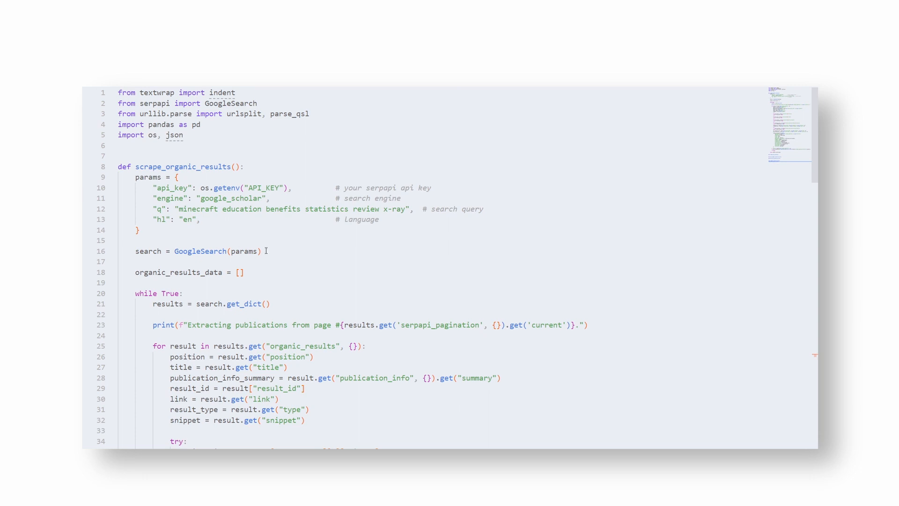
Review the empty organic_results_data list, the while loop, and the 'next' pagination check.
click(240, 272)
scroll(316, 290, down, 2)
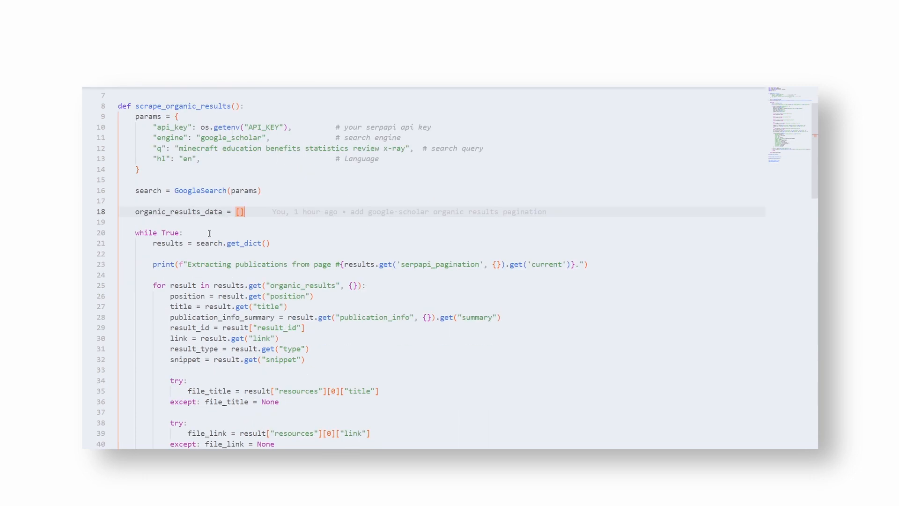
scroll(209, 233, down, 1)
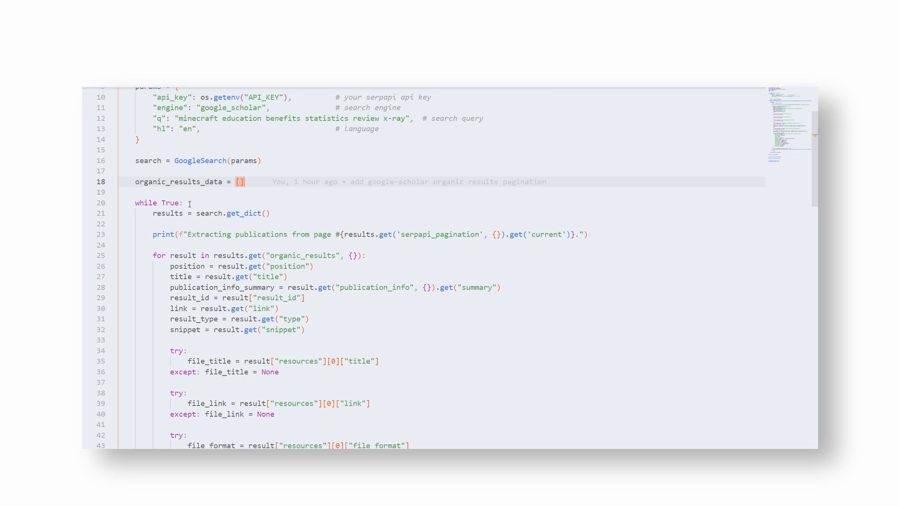
click(189, 204)
scroll(189, 204, down, 2)
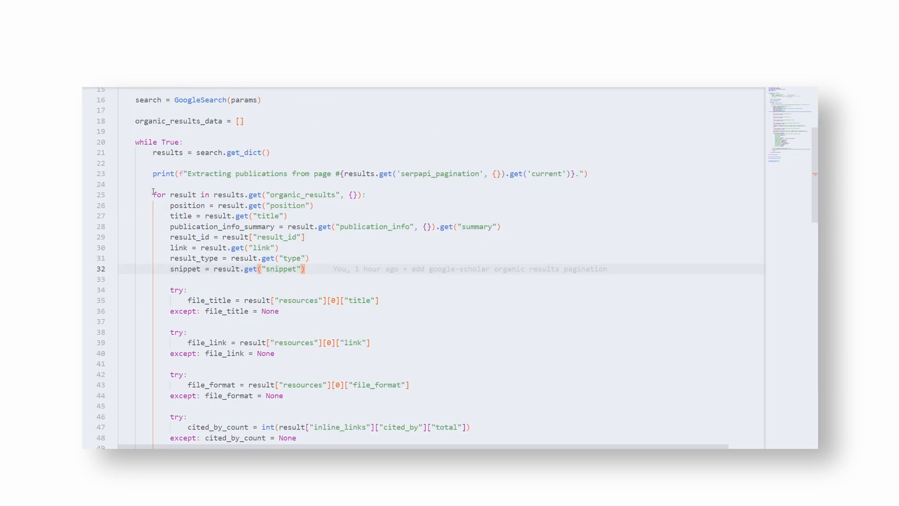
mouse_move(153, 194)
mouse_down()
mouse_move(179, 214)
mouse_move(586, 330)
mouse_up()
scroll(178, 215, down, 4)
scroll(293, 275, up, 4)
scroll(171, 230, down, 8)
drag(171, 230, 213, 360)
scroll(192, 277, down, 2)
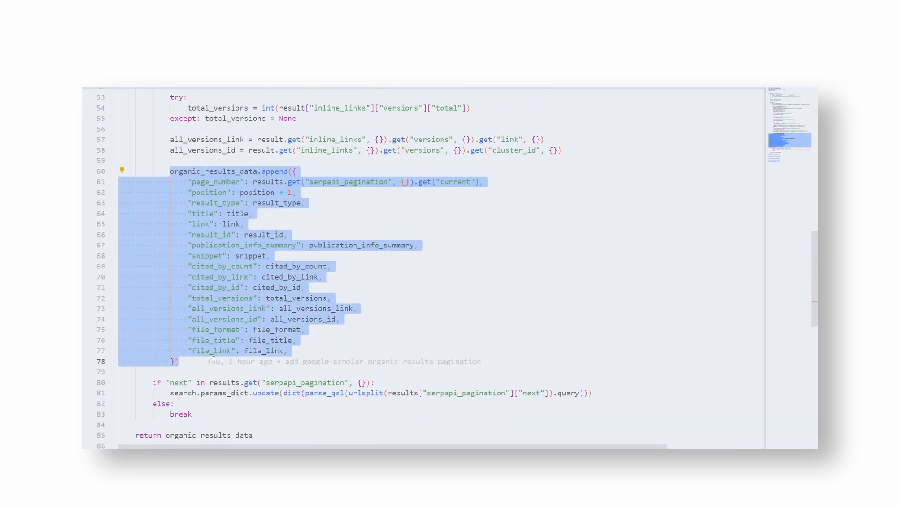
scroll(213, 359, down, 3)
drag(154, 291, 211, 323)
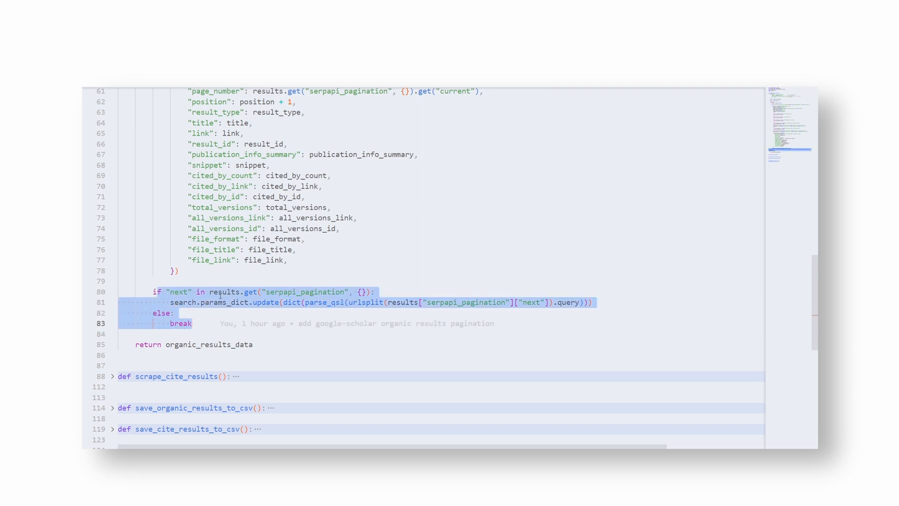
click(220, 295)
double_click(177, 291)
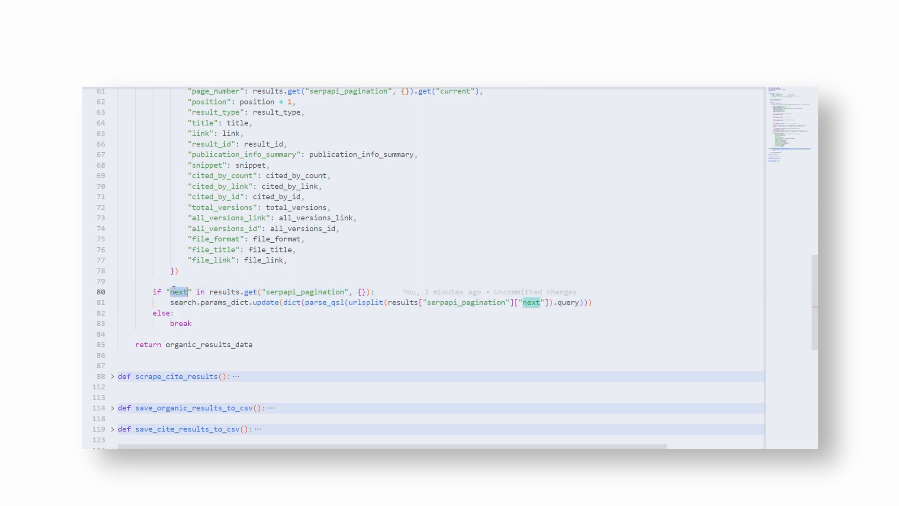
Review the next-page advance, the break in the else branch, and the organic_results_data return.
drag(170, 303, 593, 303)
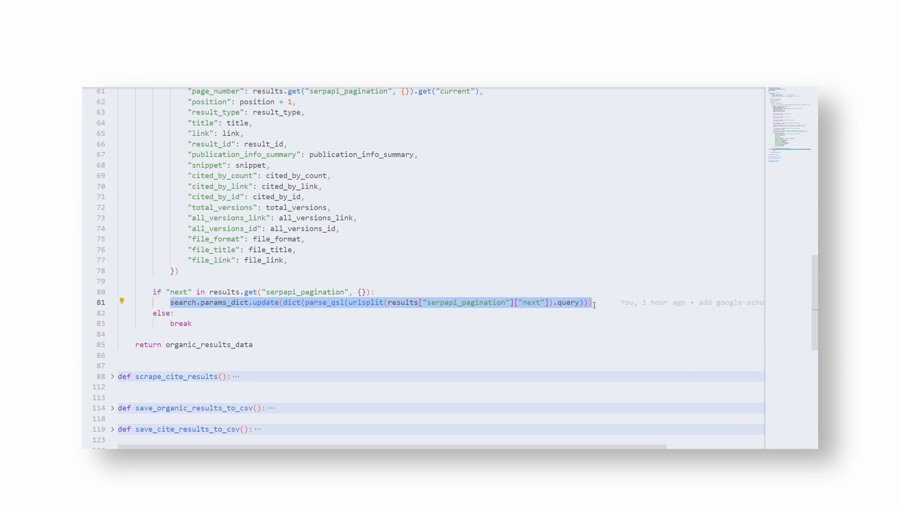
click(507, 323)
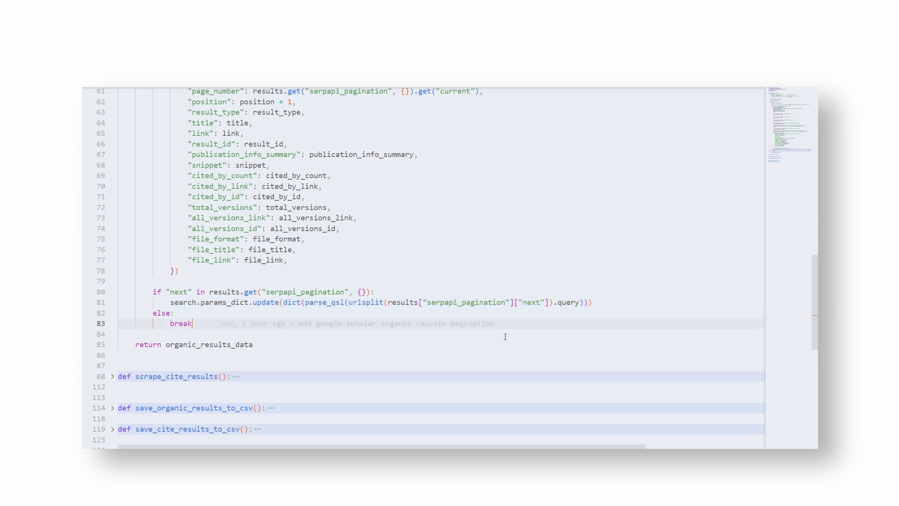
double_click(172, 323)
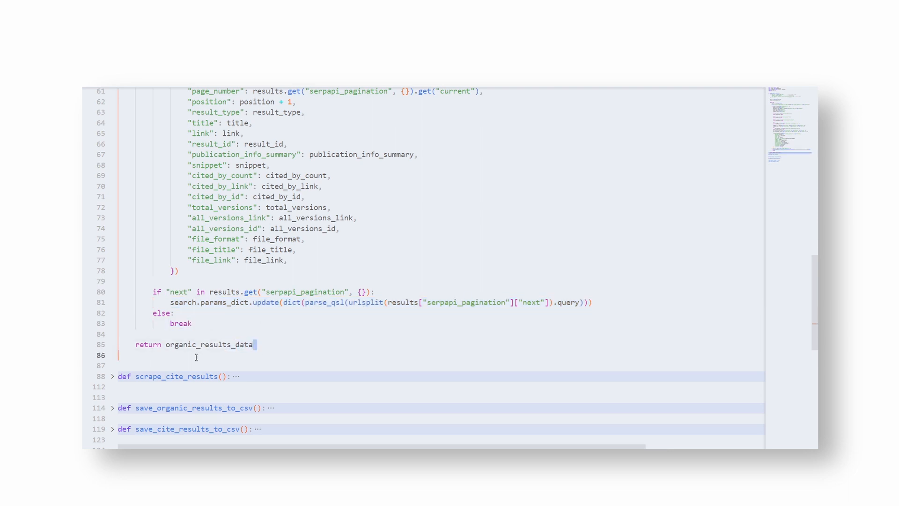
drag(254, 344, 167, 345)
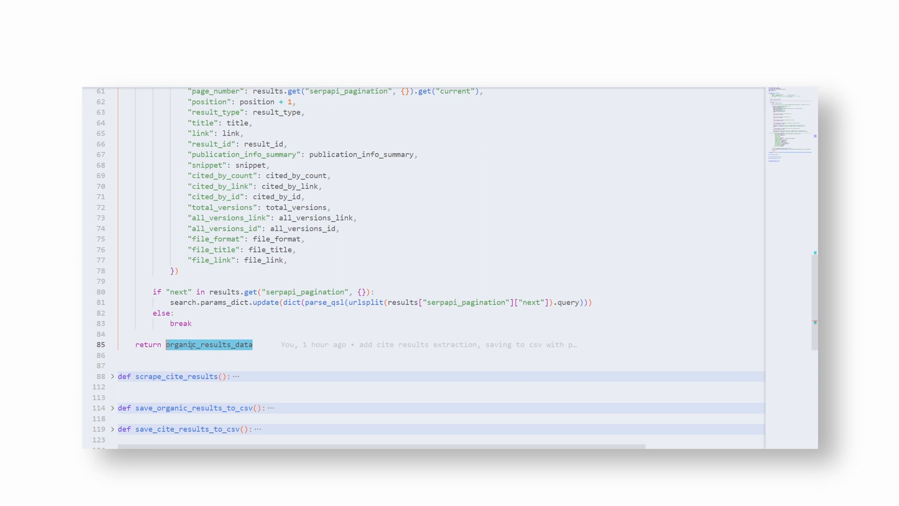
click(266, 355)
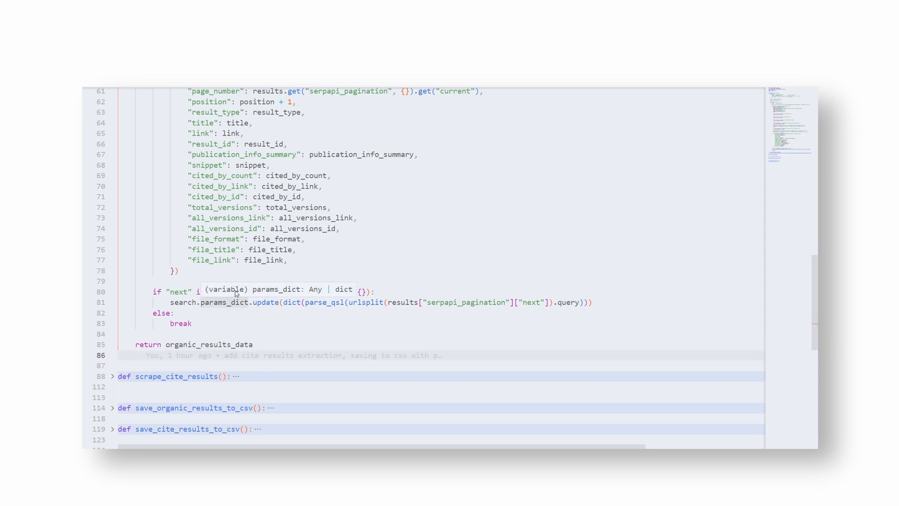
Step through citation_id, the scrape_organic_results call, the result_id lookup and the citations loop.
double_click(177, 210)
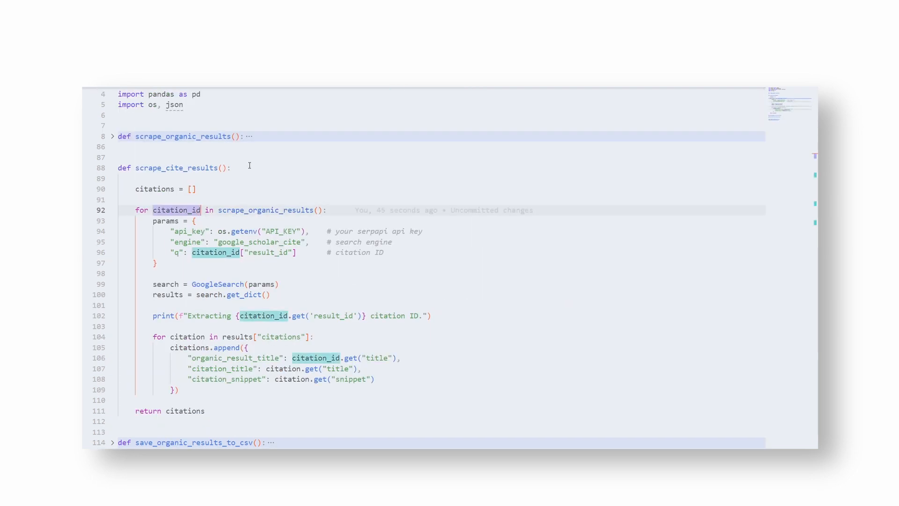
key(ctrl+Right)
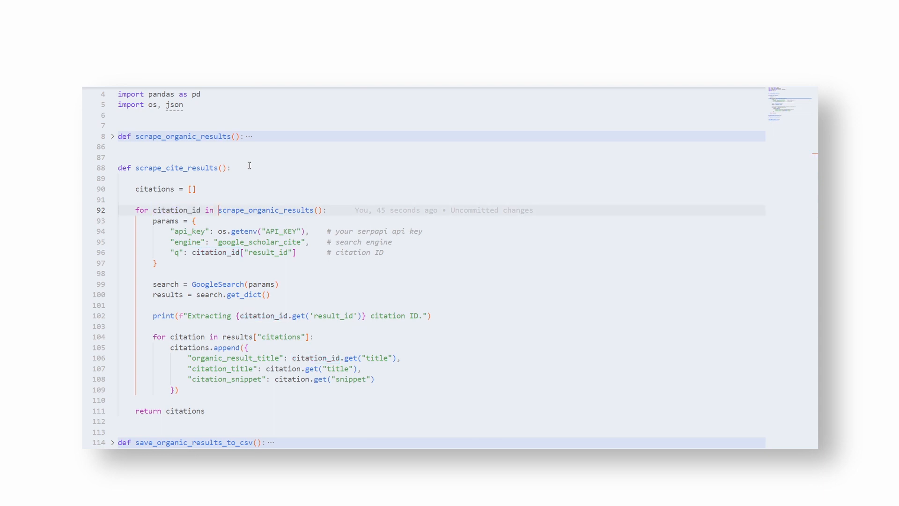
key(ctrl+Right)
key(ctrl+shift+Left)
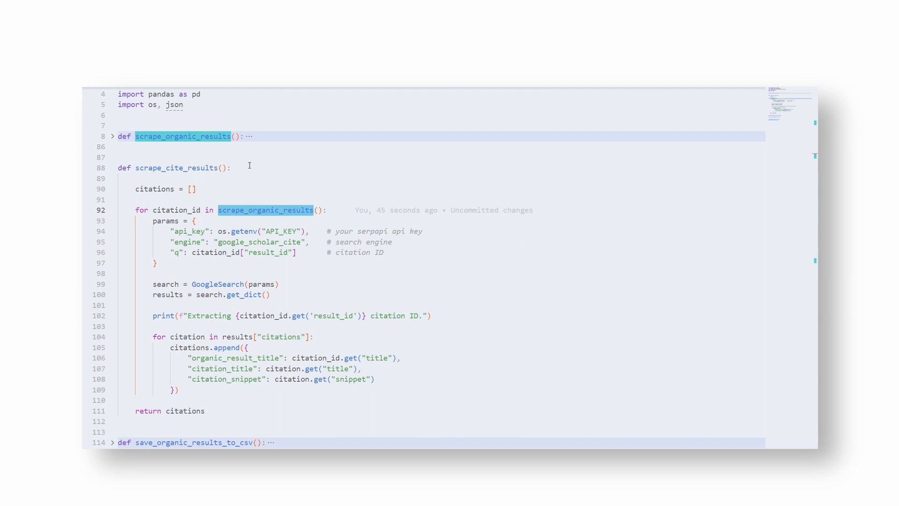
key(Down)
key(Down)
key(Down)
key(ctrl+shift+Left)
key(ctrl+shift+Left)
key(ctrl+shift+Left)
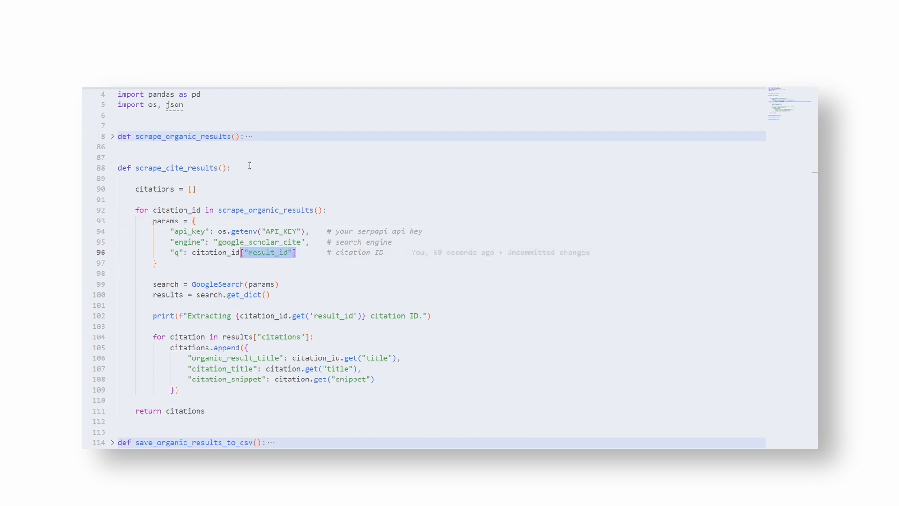
key(Down)
key(Down)
key(Down)
key(ctrl+shift+Left)
key(ctrl+shift+Left)
key(ctrl+shift+Left)
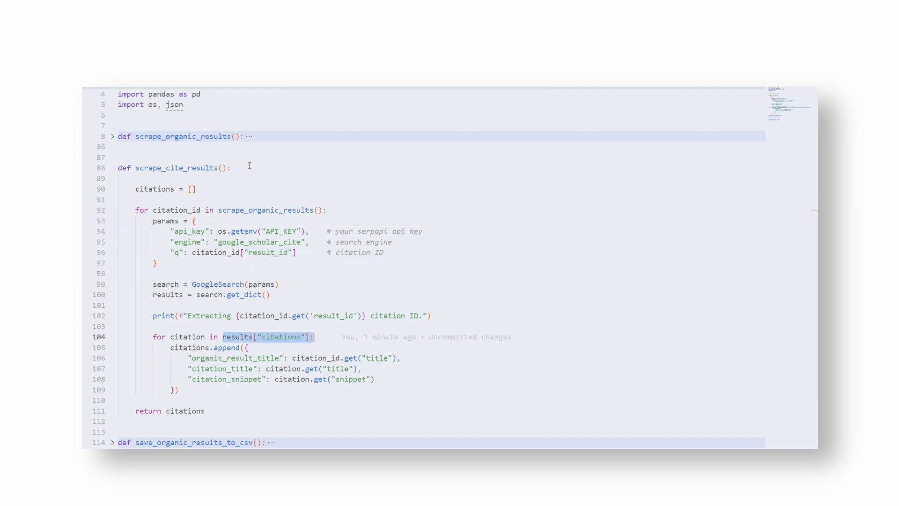
Review the citations append and the return citations line, then move up to fold the function.
key(Down)
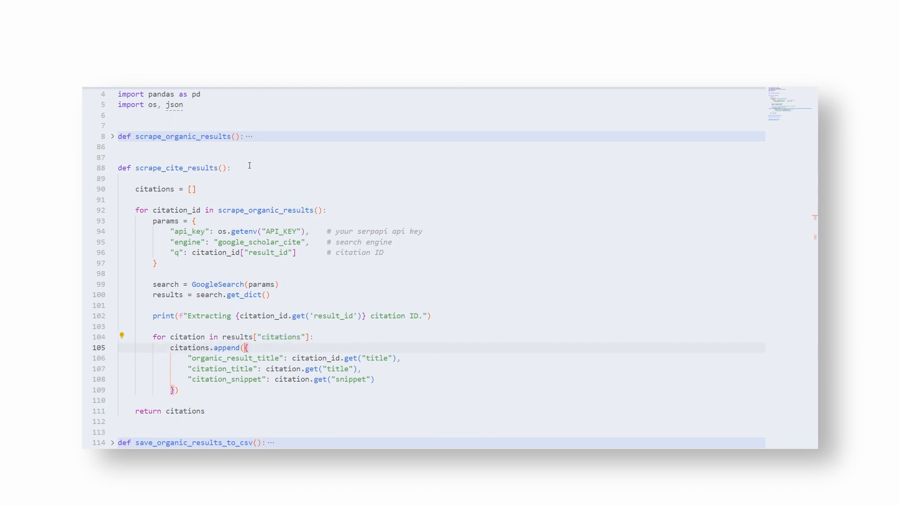
key(Left)
key(Left)
key(ctrl+shift+Left)
key(Left)
key(Left)
key(ctrl+shift+Left)
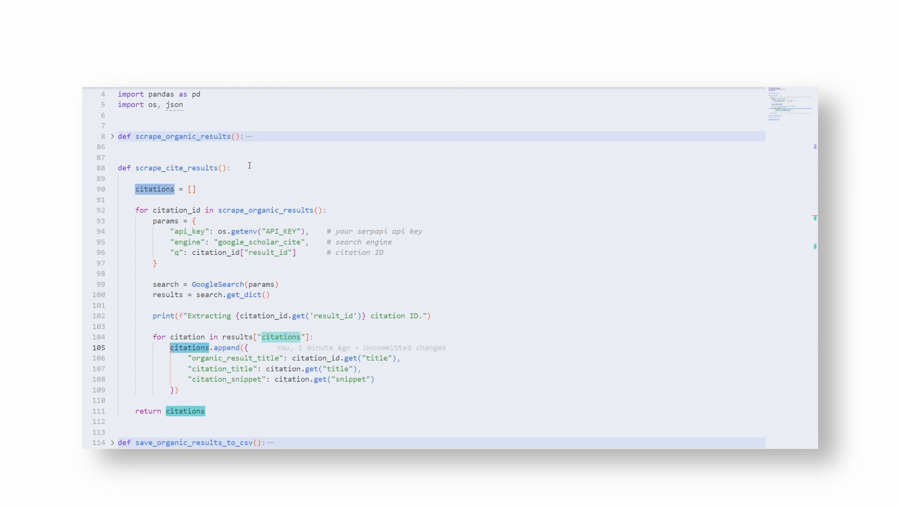
key(Down)
key(Down)
key(Down)
key(Down)
key(End)
key(ctrl+shift+Left)
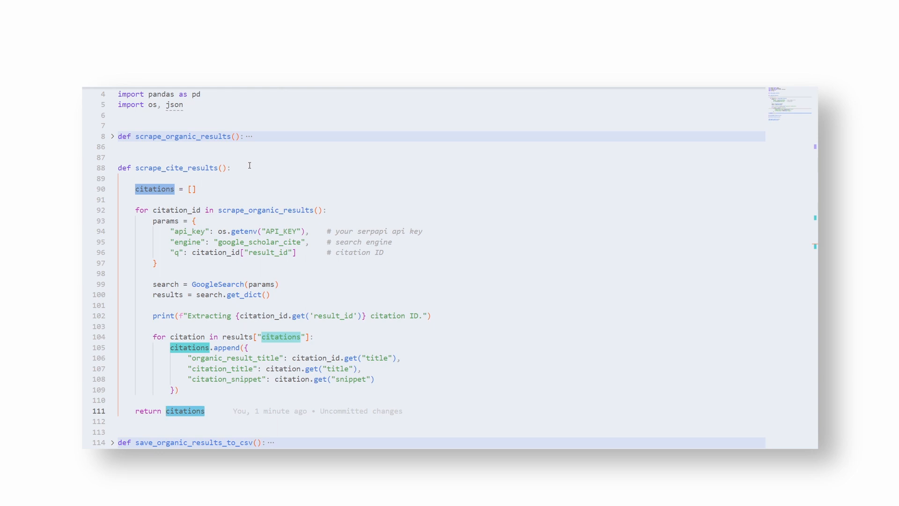
key(Up)
key(Down)
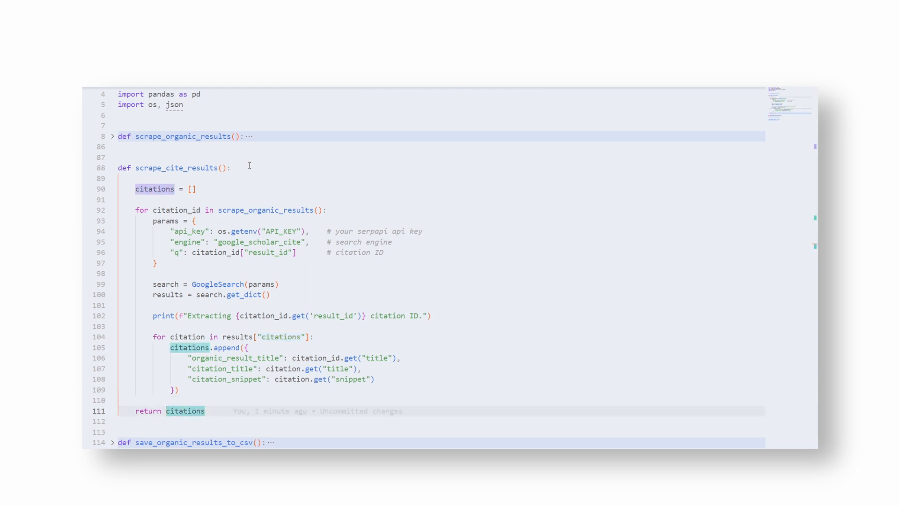
key(Up)
key(Up)
key(Up)
key(Up)
Fold scrape_cite_results and unfold save_organic_results_to_csv and save_cite_results_to_csv.
key(ctrl+shift+bracketleft)
key(Down)
key(Down)
key(Down)
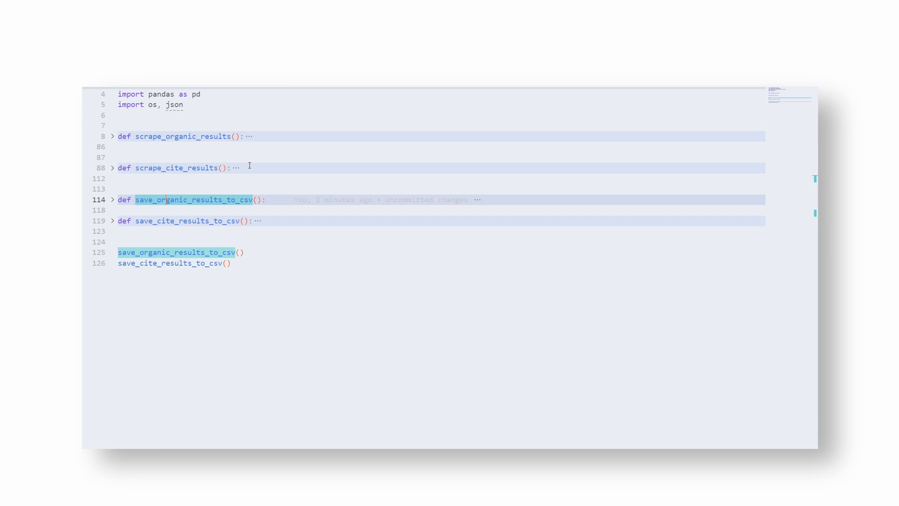
key(ctrl+shift+bracketright)
key(Down)
key(Down)
key(Down)
key(Down)
key(ctrl+shift+bracketright)
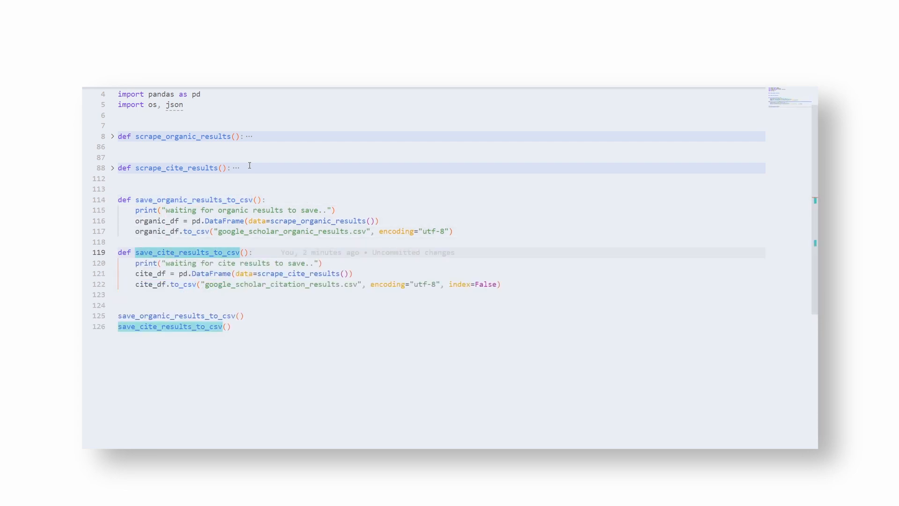
Select the DataFrame call and to_csv write, then move to the citation results file name.
key(Up)
key(Up)
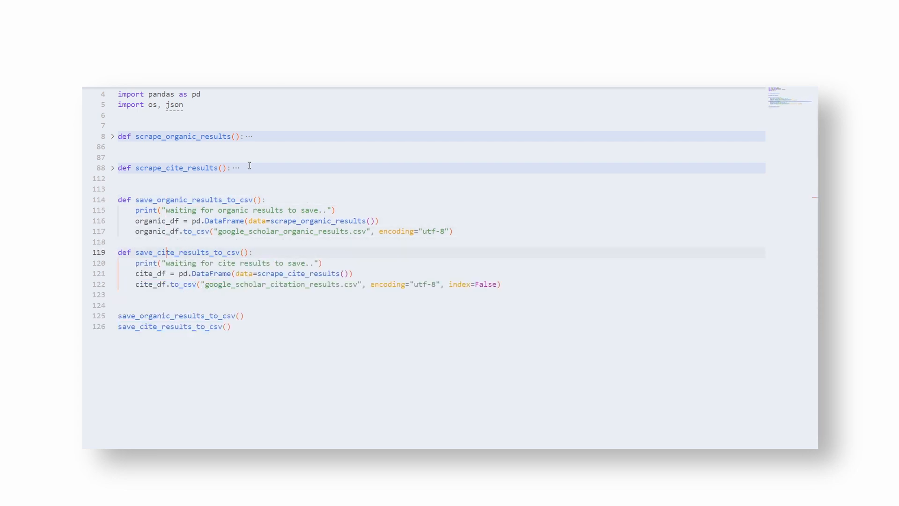
key(Up)
key(ctrl+Right)
key(ctrl+Right)
key(ctrl+Right)
key(ctrl+shift+Right)
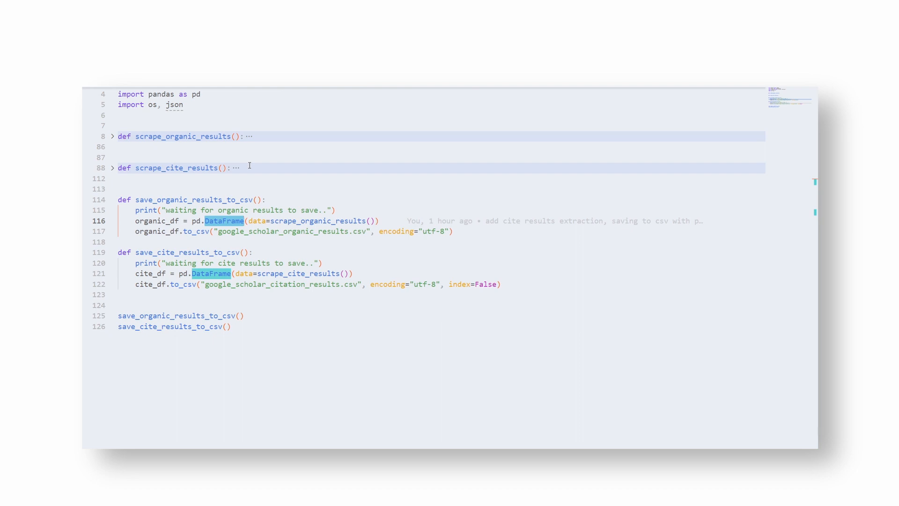
key(Down)
key(ctrl+shift+Left)
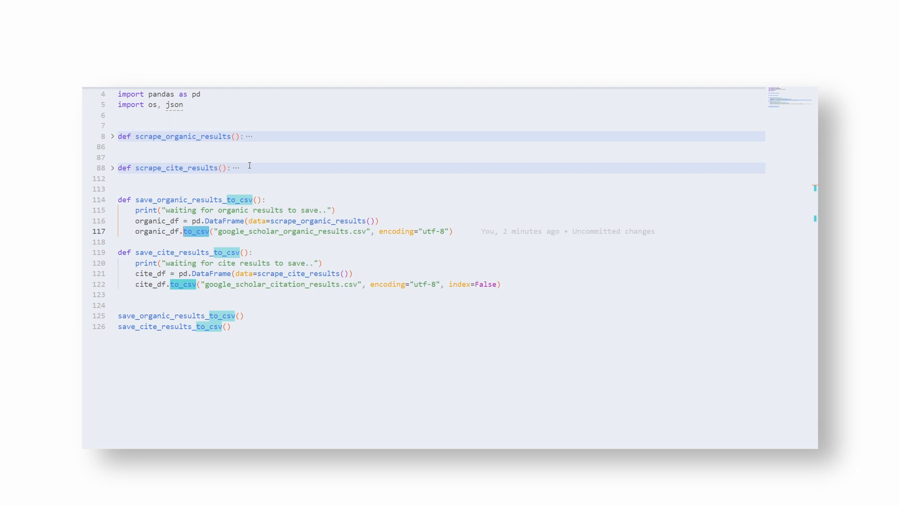
key(Down)
key(Down)
key(Down)
key(Down)
key(Down)
key(ctrl+Right)
key(ctrl+Right)
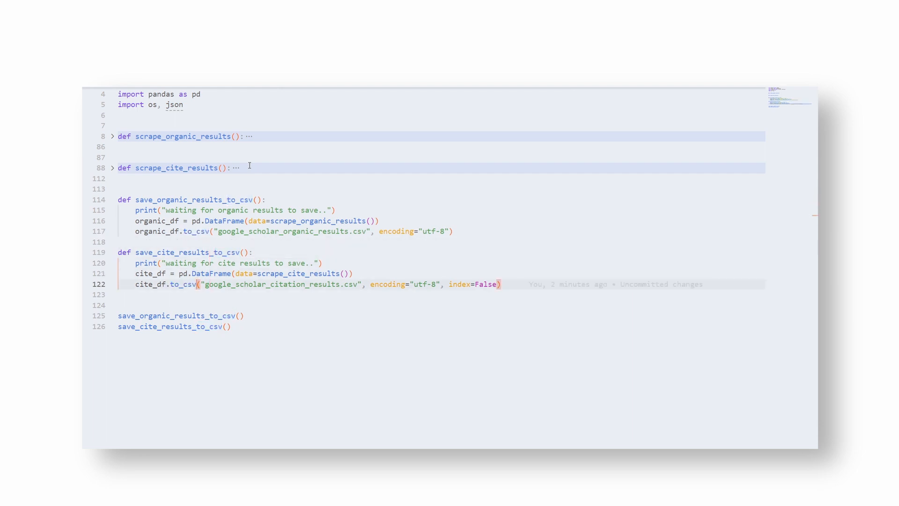